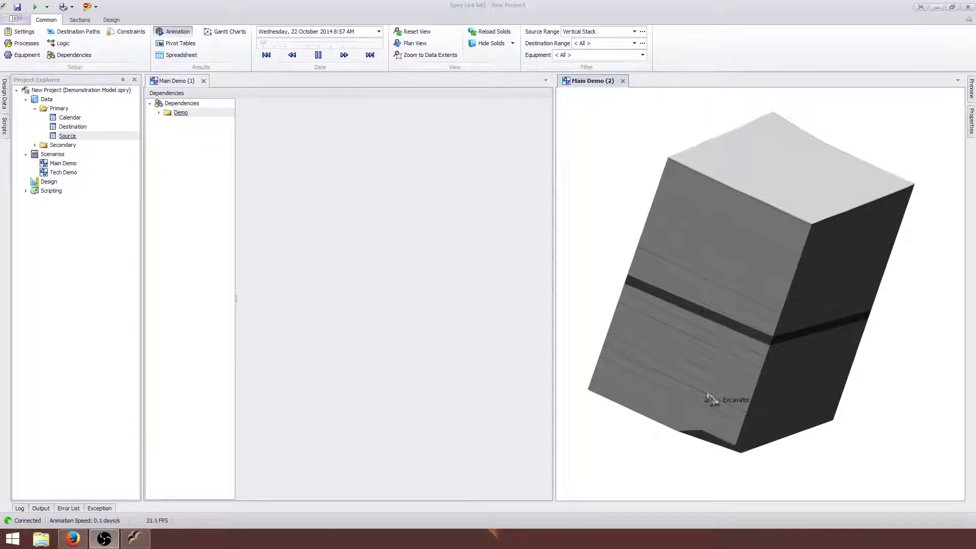
Add a new sequence dependency named 'Mine Top Down' under Dependencies
right_click(182, 104)
mouse_move(254, 112)
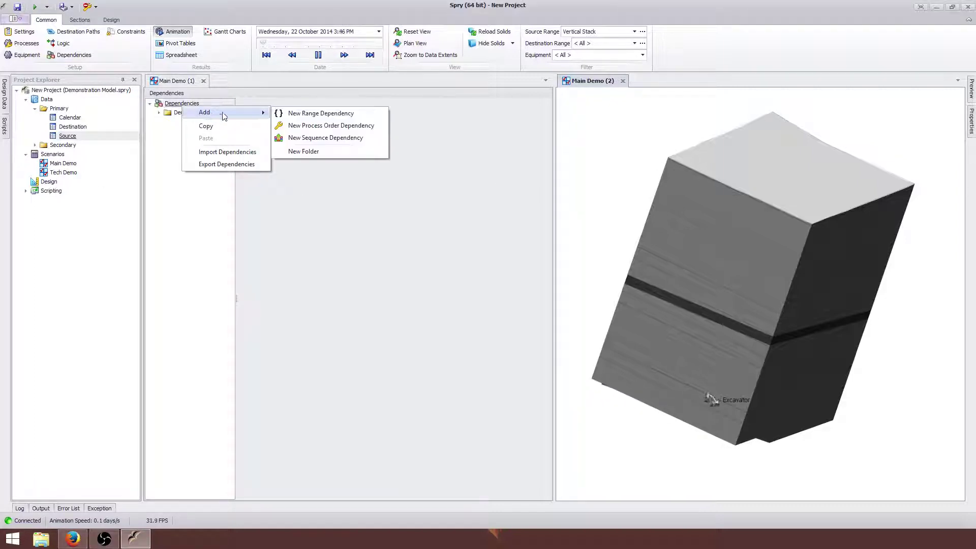
click(333, 138)
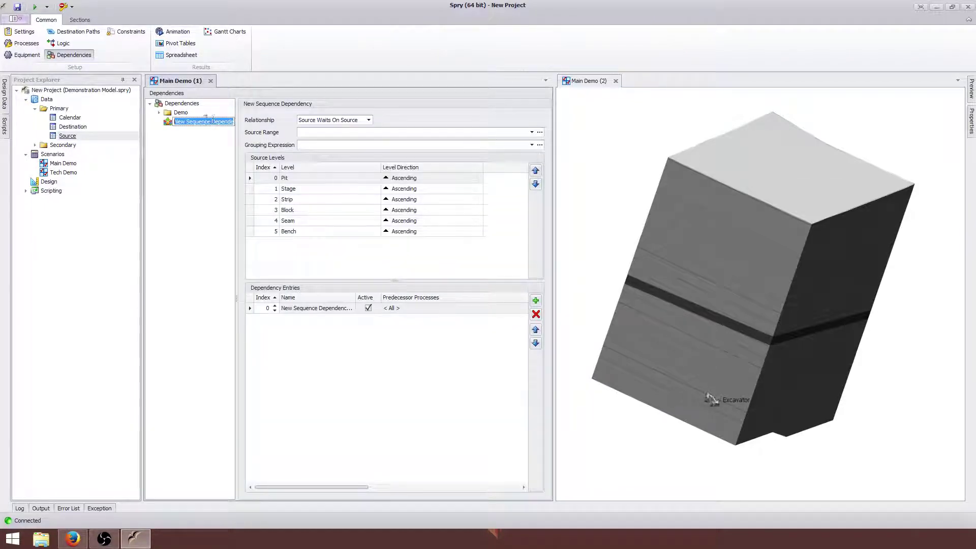
text(Mine Top Down)
key(Return)
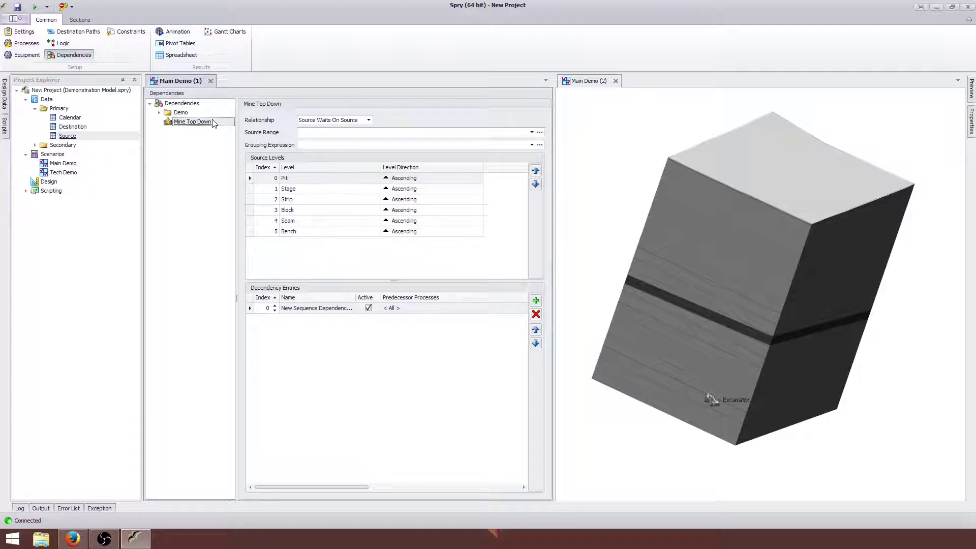
Keep Source Waits On Source as the relationship and set the source range to All
click(370, 121)
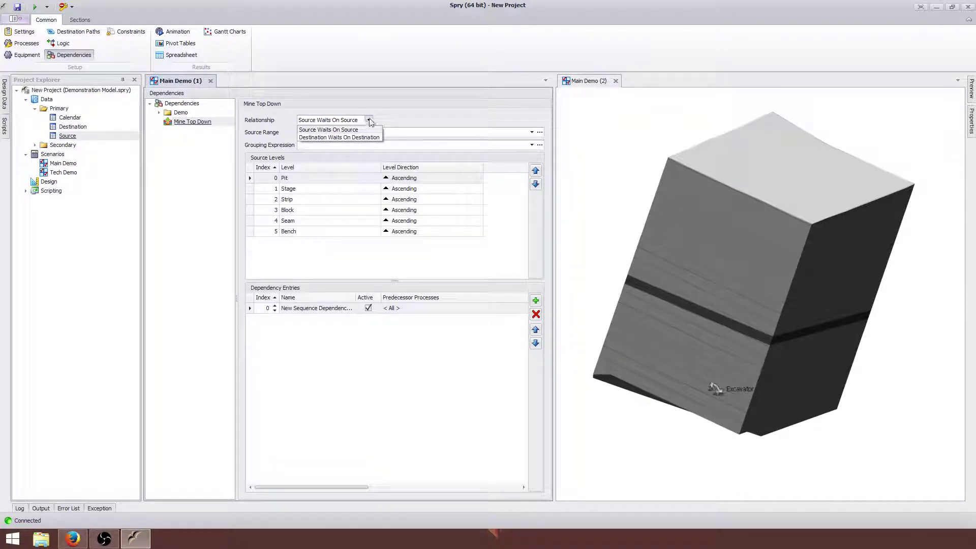
click(355, 130)
click(348, 133)
scroll(334, 269, down, 2)
click(330, 263)
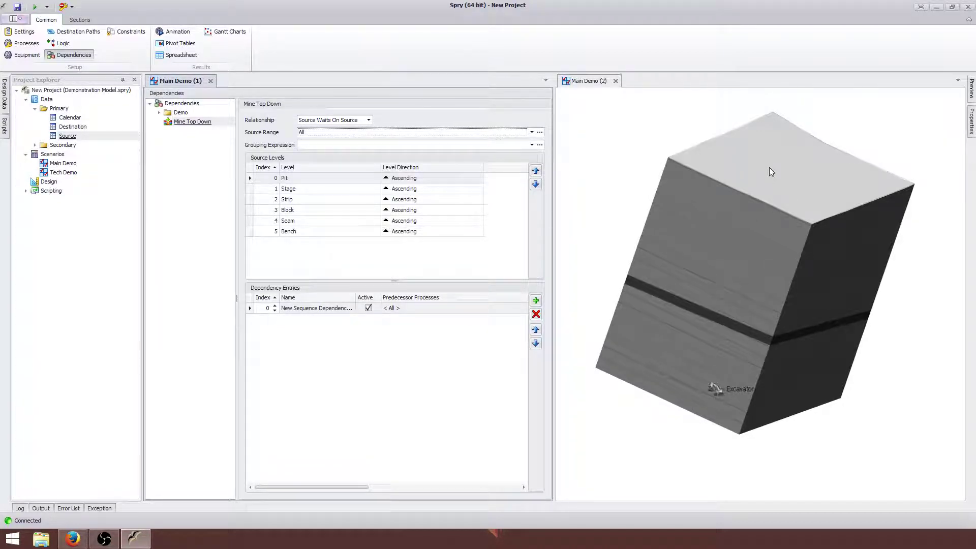
mouse_move(770, 163)
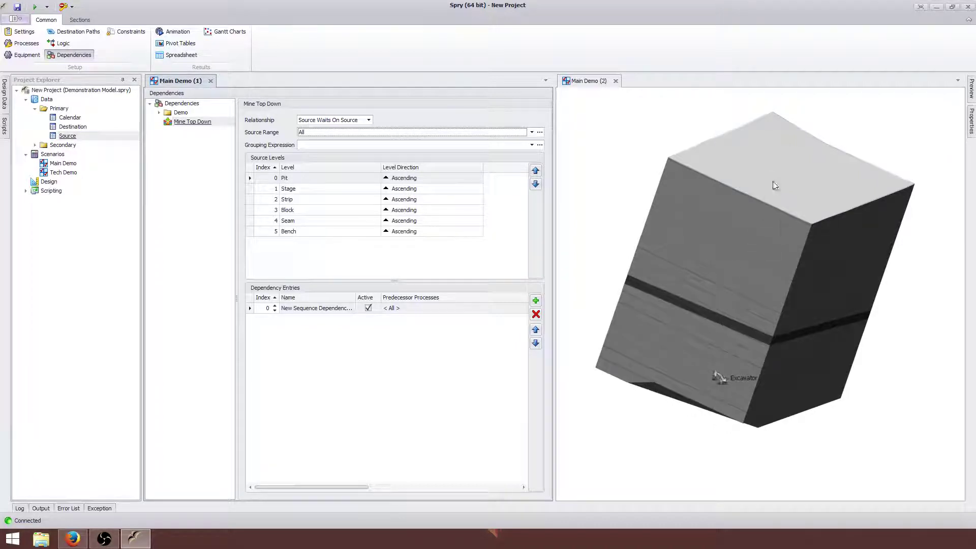
Start the grouping expression as Text(SourcePit)+"//"+ in the expression editor
mouse_move(677, 384)
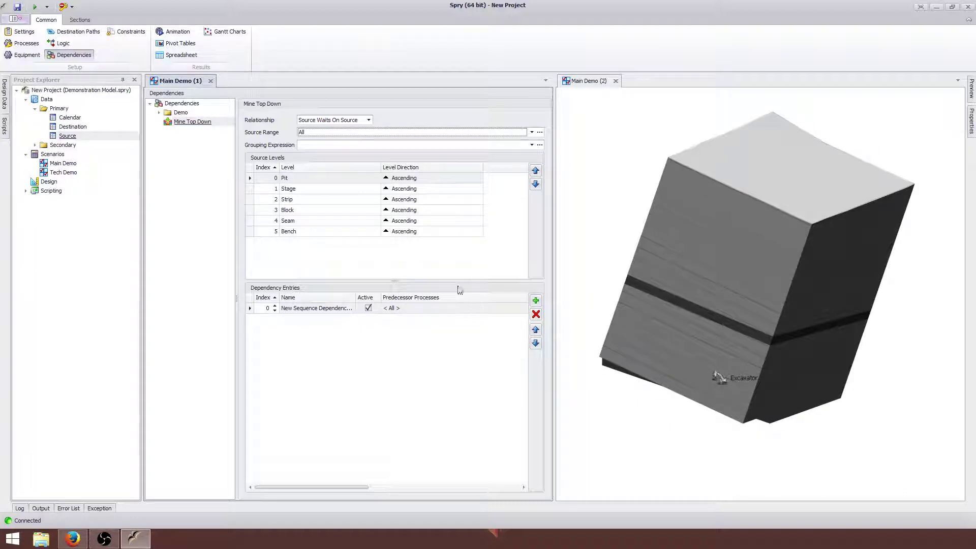
click(531, 144)
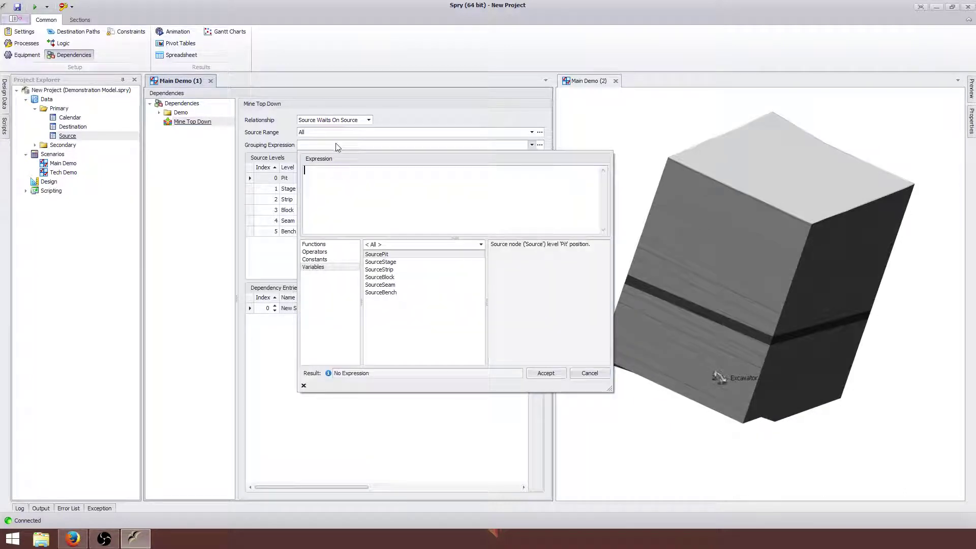
click(348, 190)
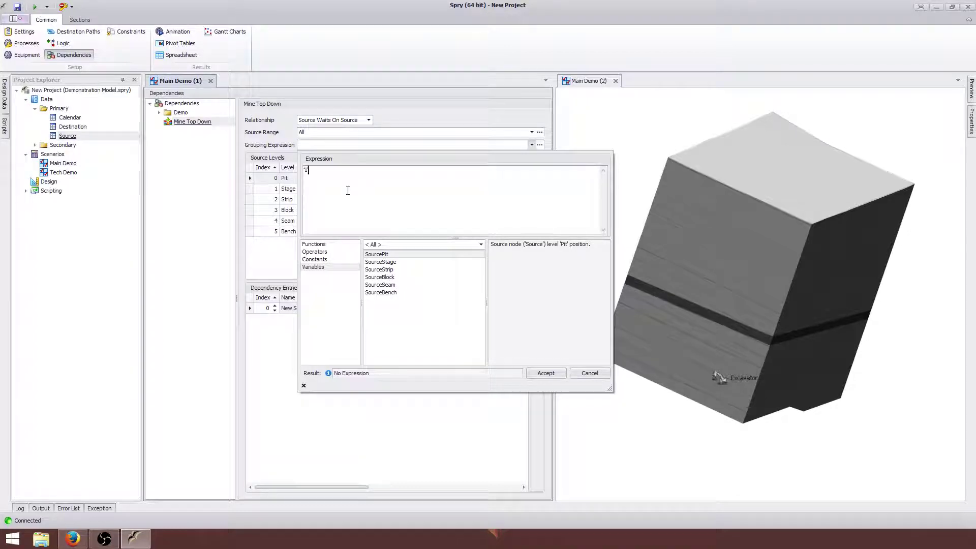
text(Text()
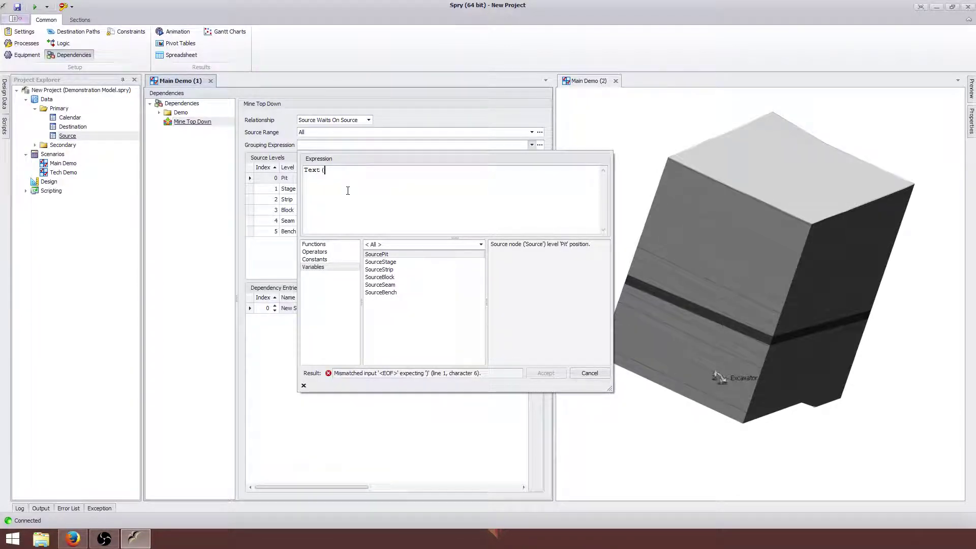
text())
key(Left)
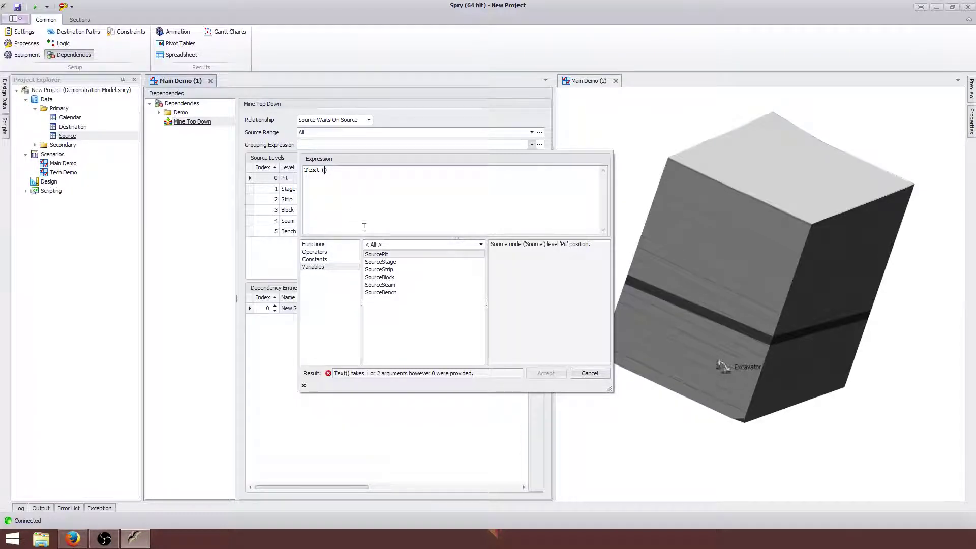
double_click(377, 254)
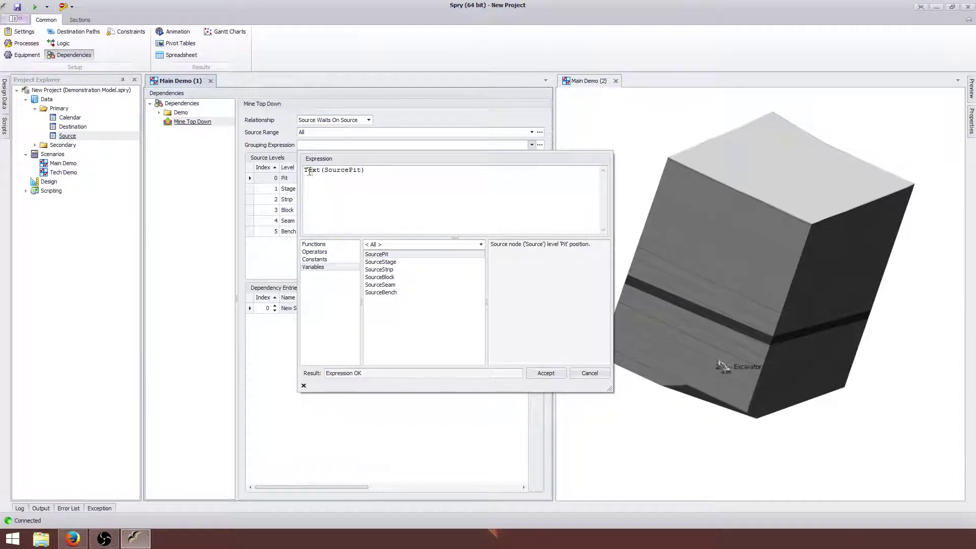
click(370, 177)
text(+"//")
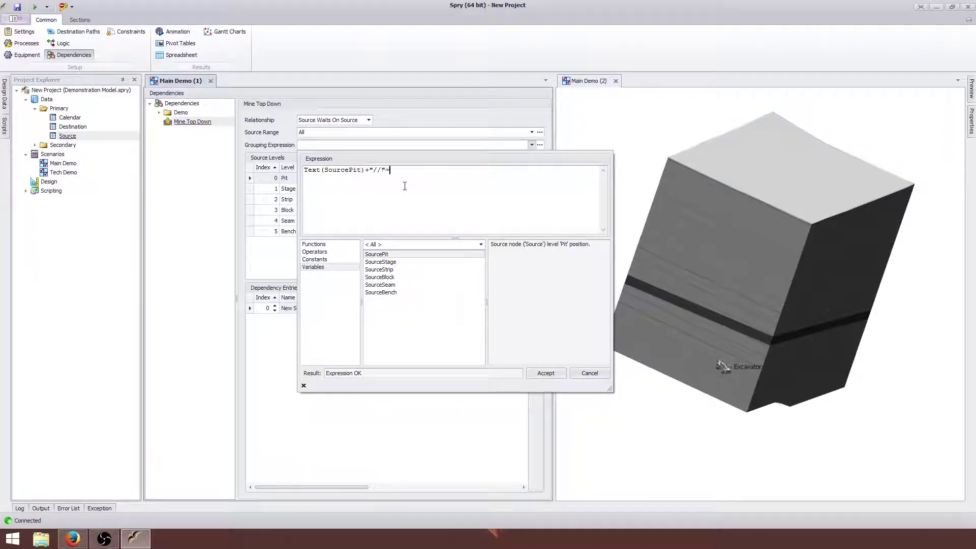
text(+)
Copy it into three parts, swap in SourceStrip and SourceBlock, and accept the expression
key(ctrl+a)
key(ctrl+c)
key(End)
key(ctrl+v)
key(ctrl+v)
key(BackSpace)
key(BackSpace)
key(BackSpace)
key(BackSpace)
key(BackSpace)
key(BackSpace)
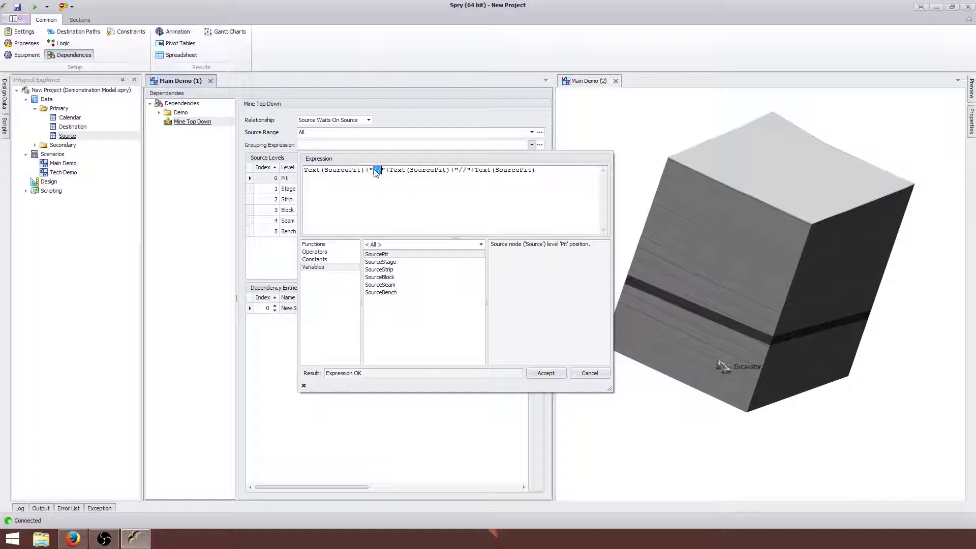
double_click(428, 169)
double_click(379, 269)
double_click(522, 170)
double_click(380, 277)
click(569, 173)
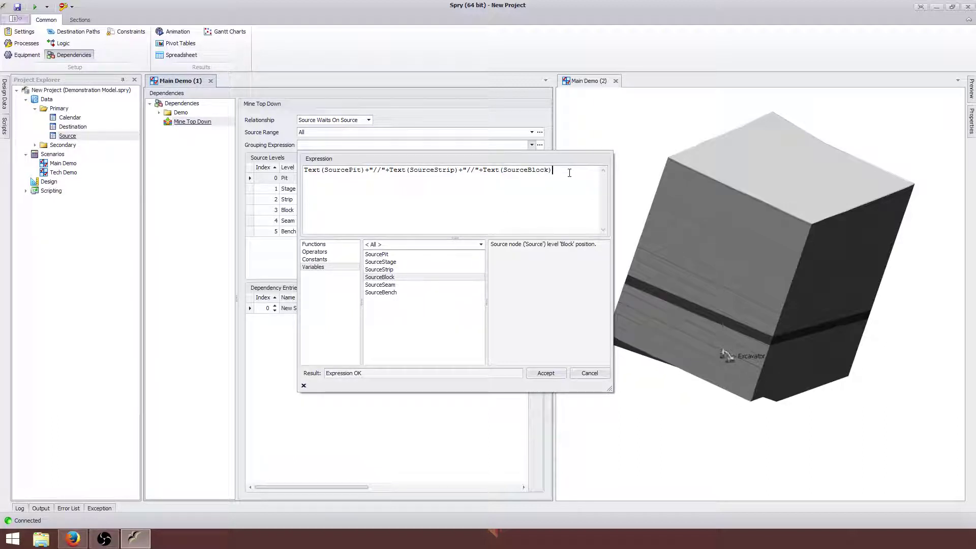
click(545, 375)
Show the Main Demo (2) 3D view and cancel edits to its Vertical Stack range filter
click(699, 223)
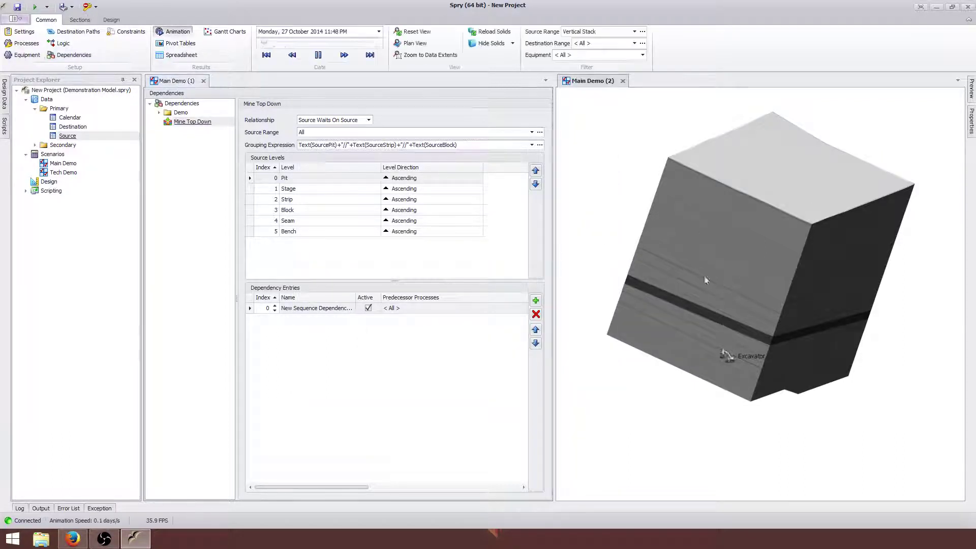
click(641, 32)
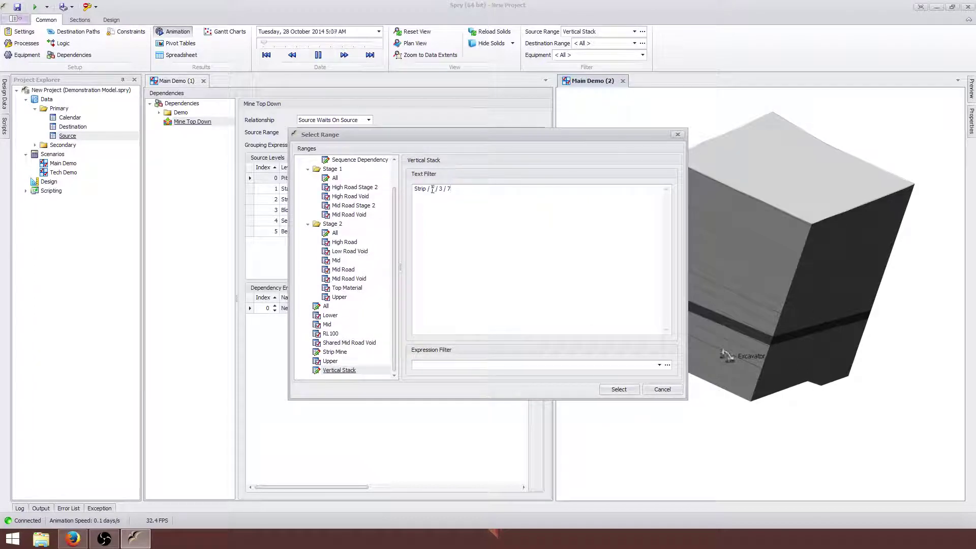
text(/*)
key(Left)
text(* /)
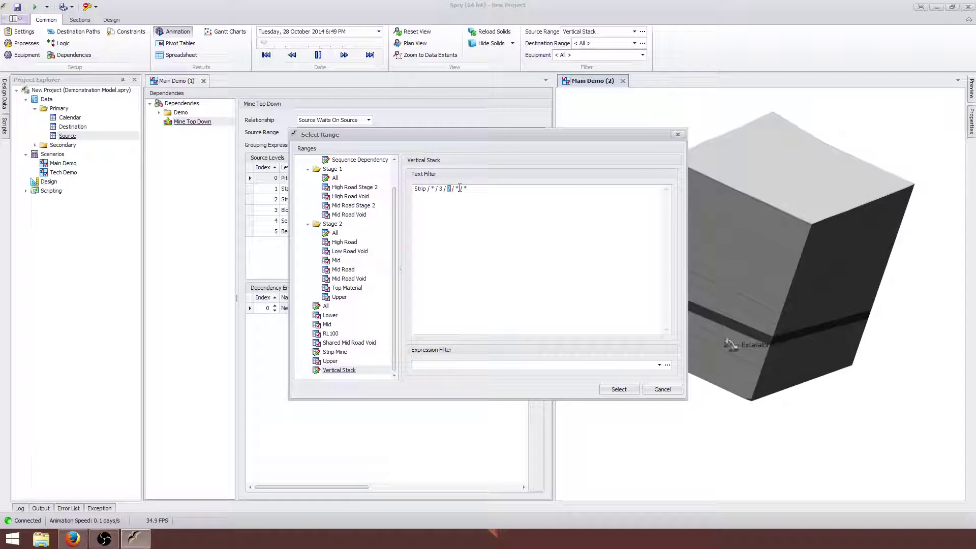
key(shift+End)
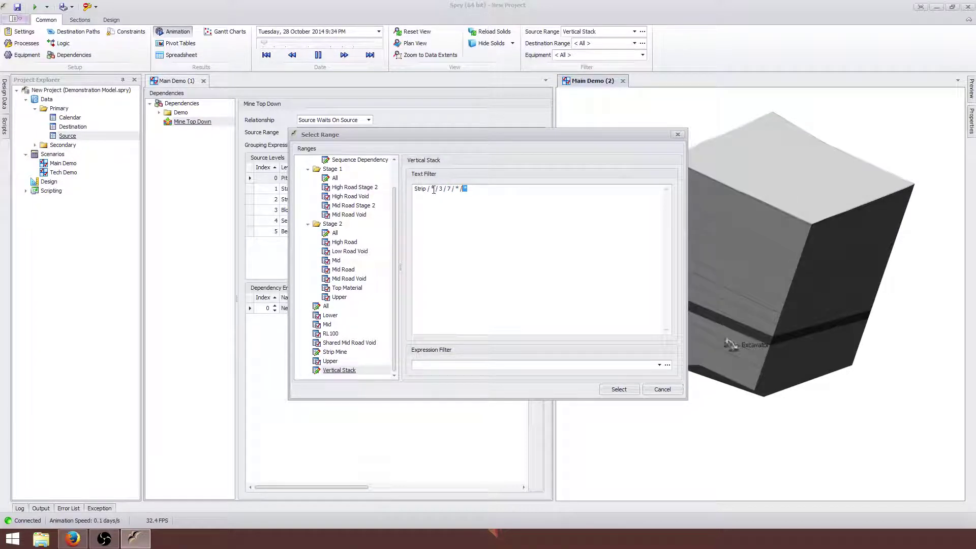
click(661, 389)
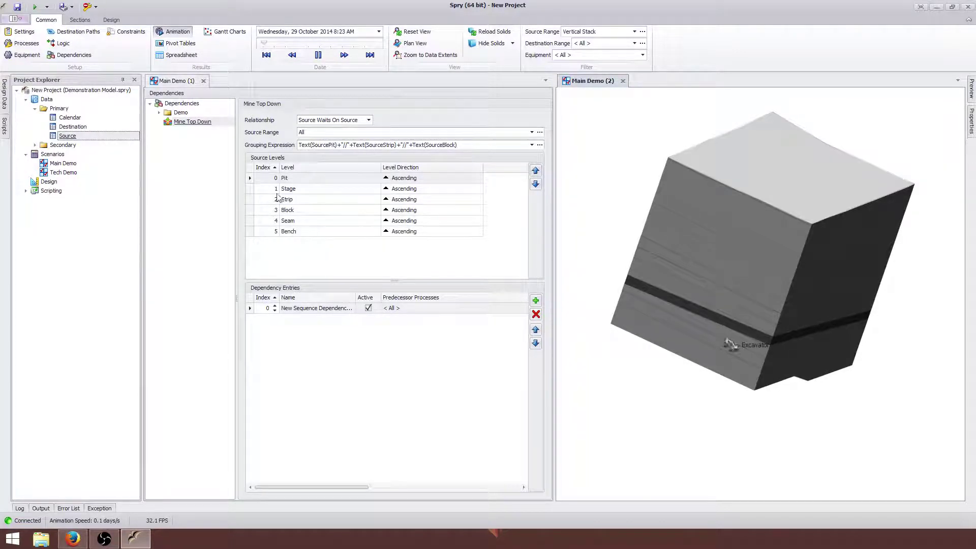
Go back to Main Demo (1) and select the Mine Top Down dependency
click(390, 249)
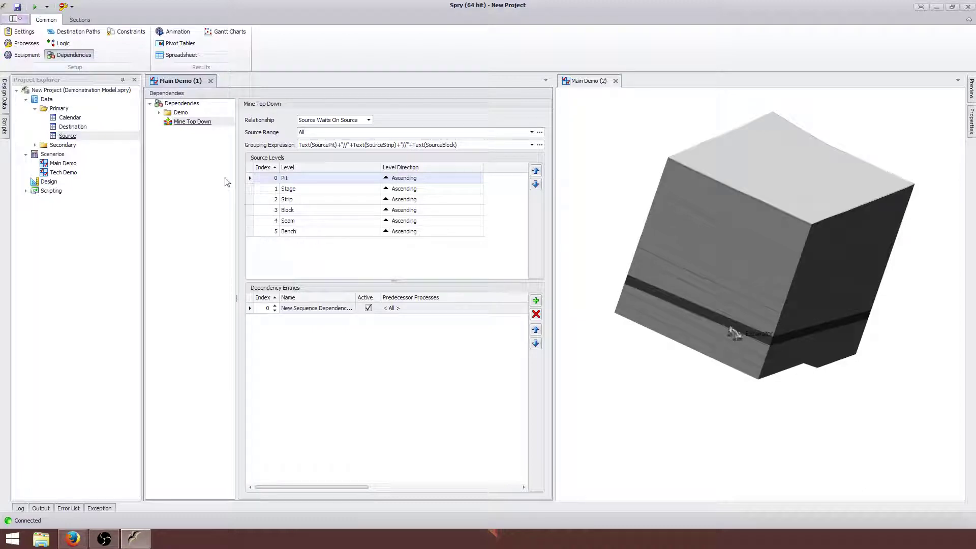
click(208, 223)
right_click(68, 136)
click(107, 165)
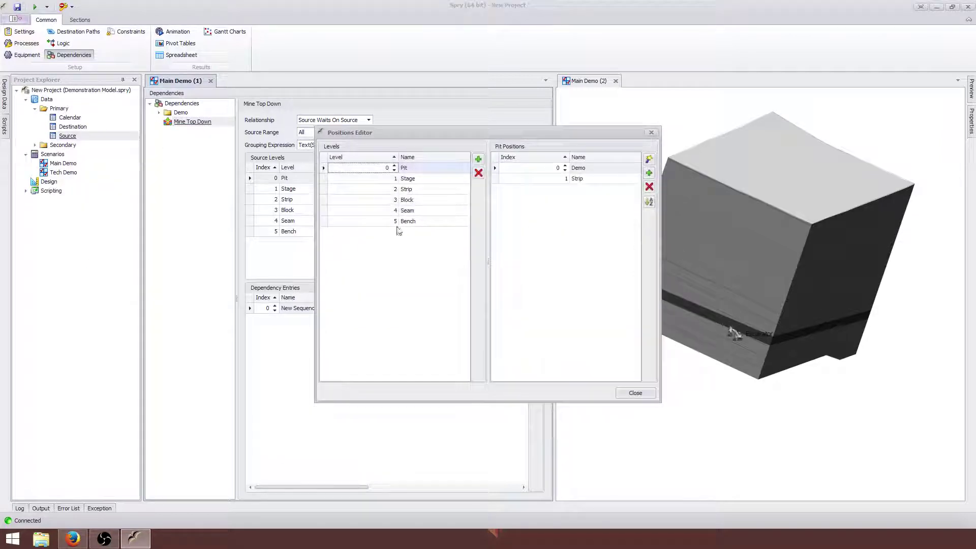
click(404, 222)
drag(477, 132, 229, 279)
drag(350, 279, 366, 246)
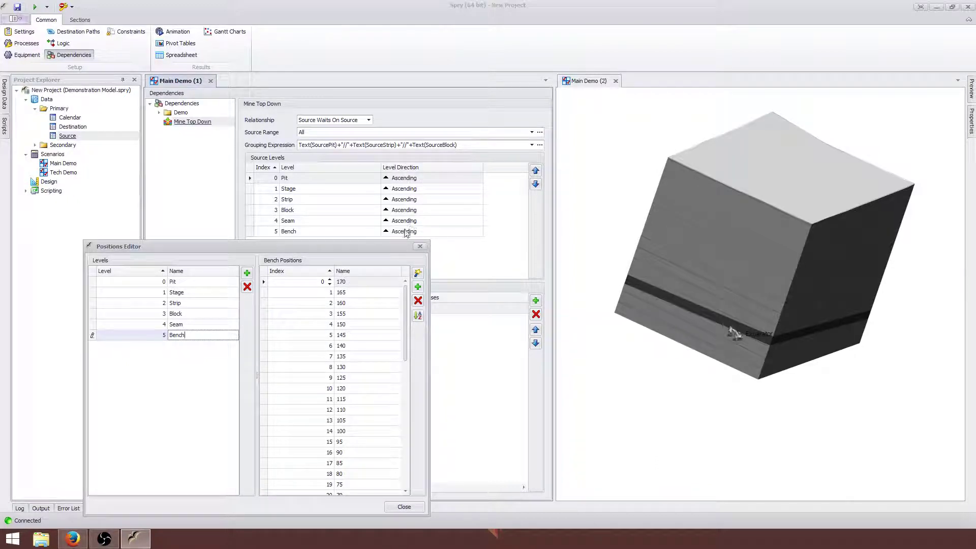
click(361, 282)
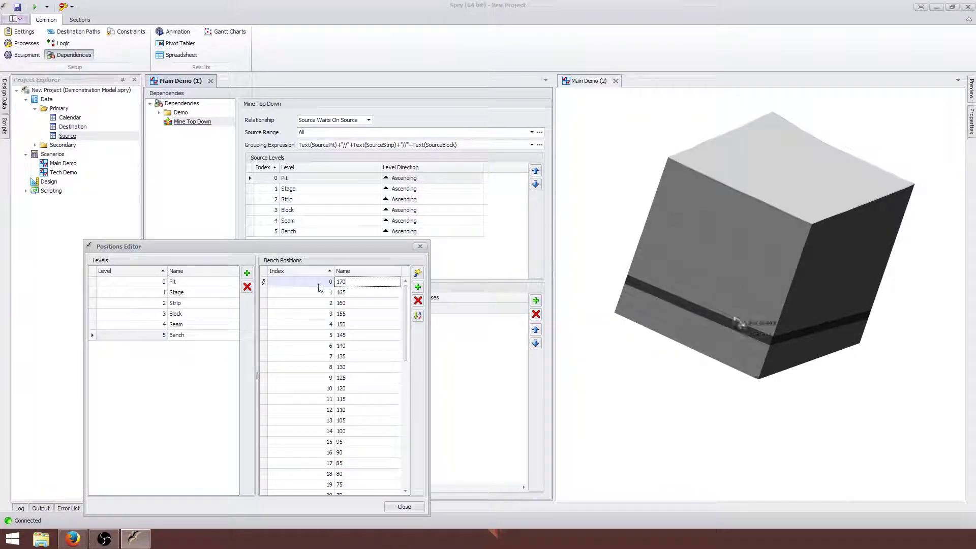
click(353, 293)
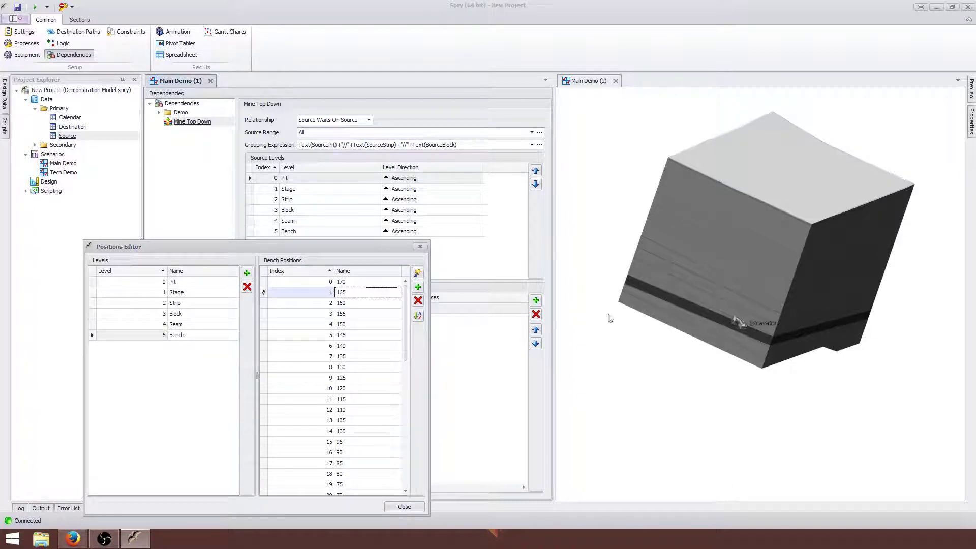
key(Up)
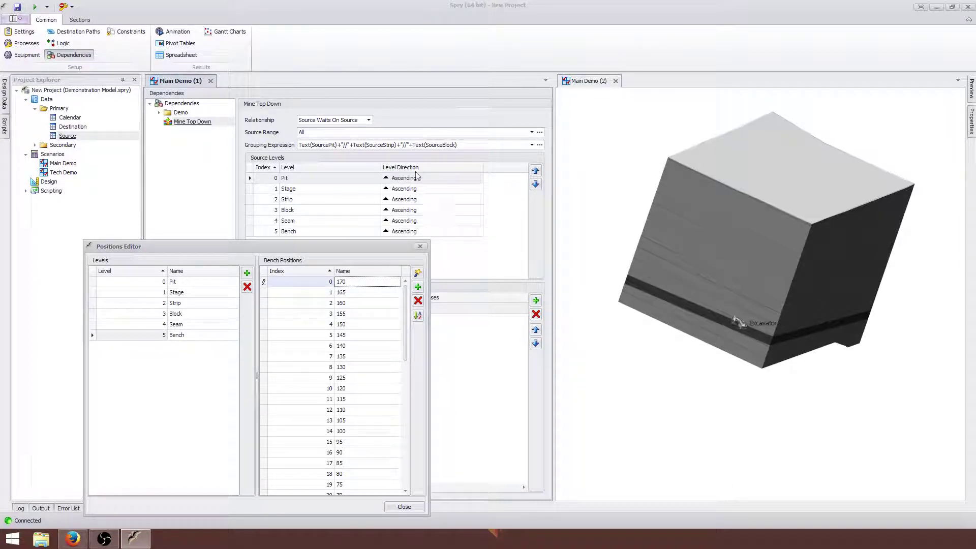
click(349, 293)
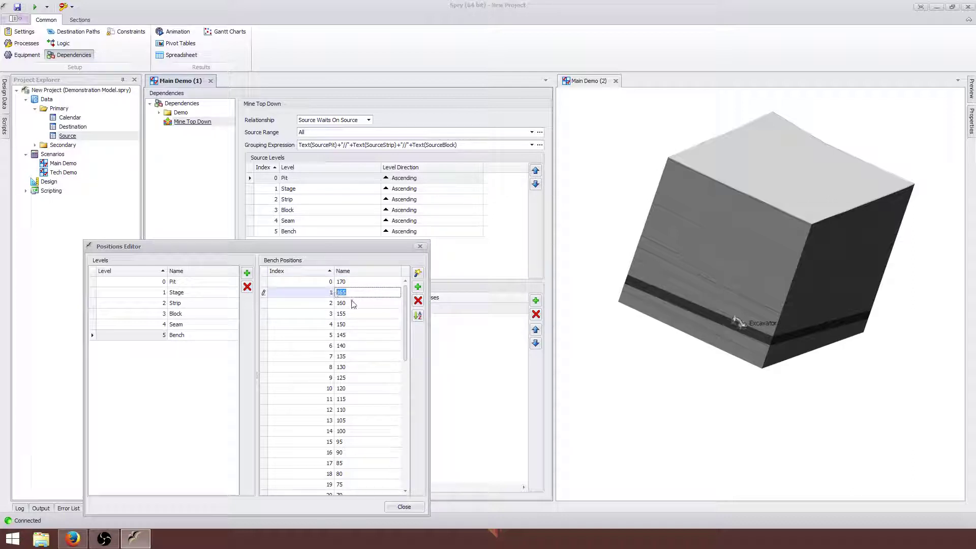
click(361, 307)
click(365, 315)
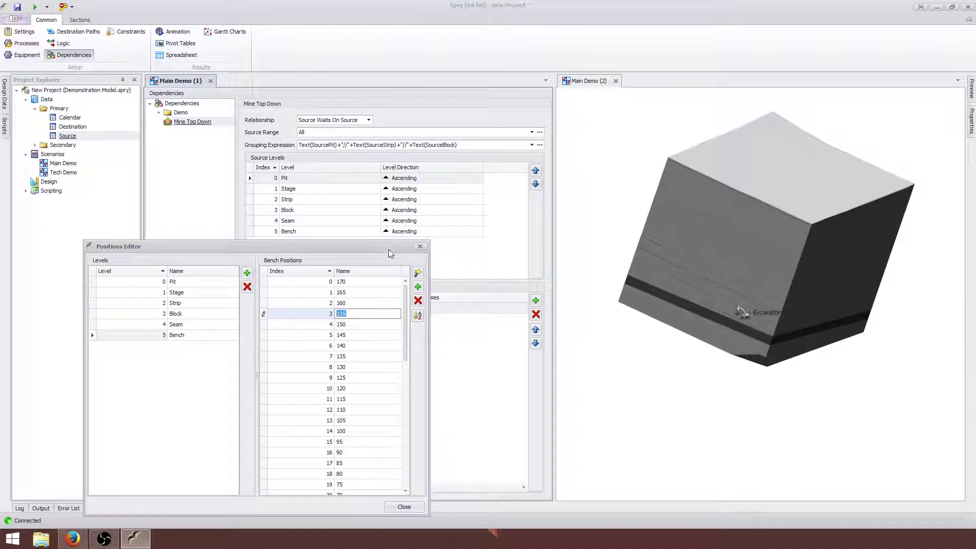
click(411, 508)
click(35, 7)
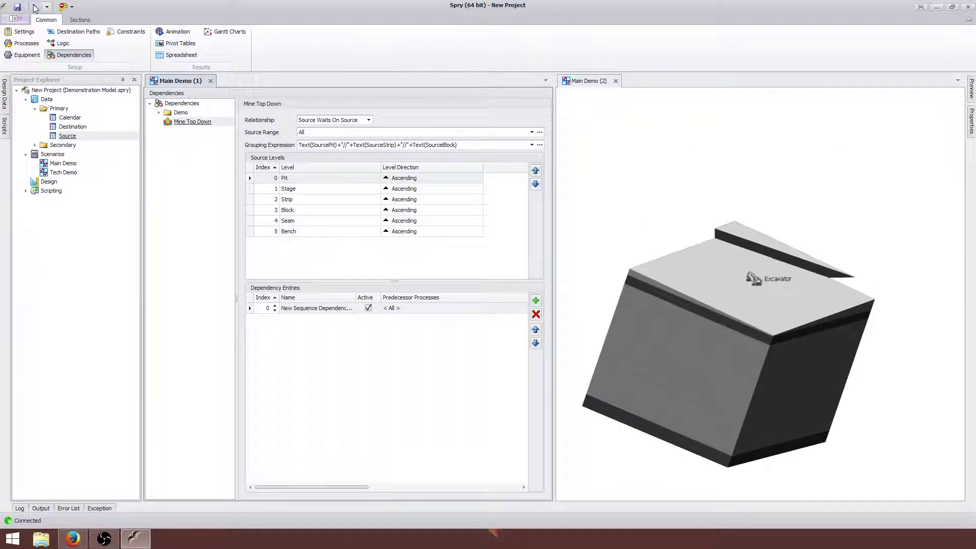
Watch the rerun simulation as the excavator removes the top bench first
mouse_move(760, 265)
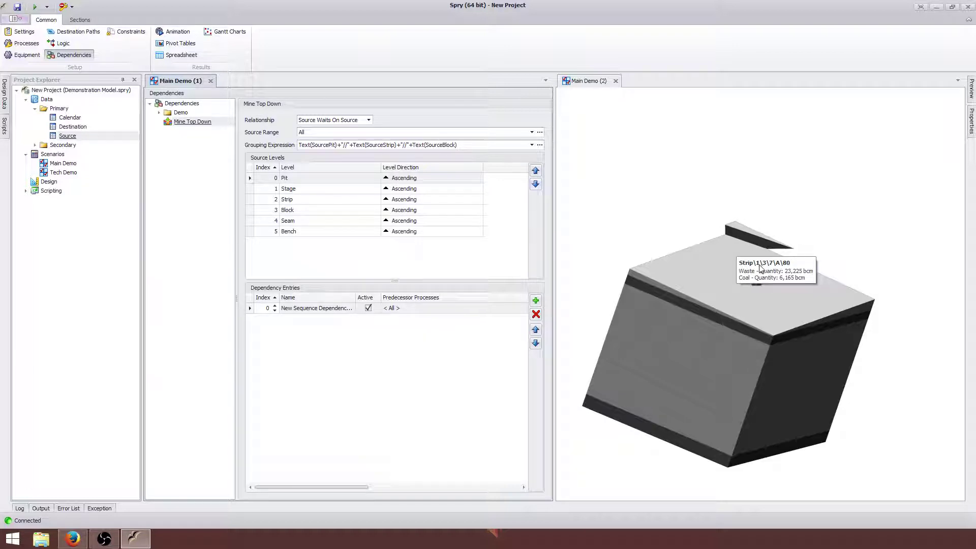